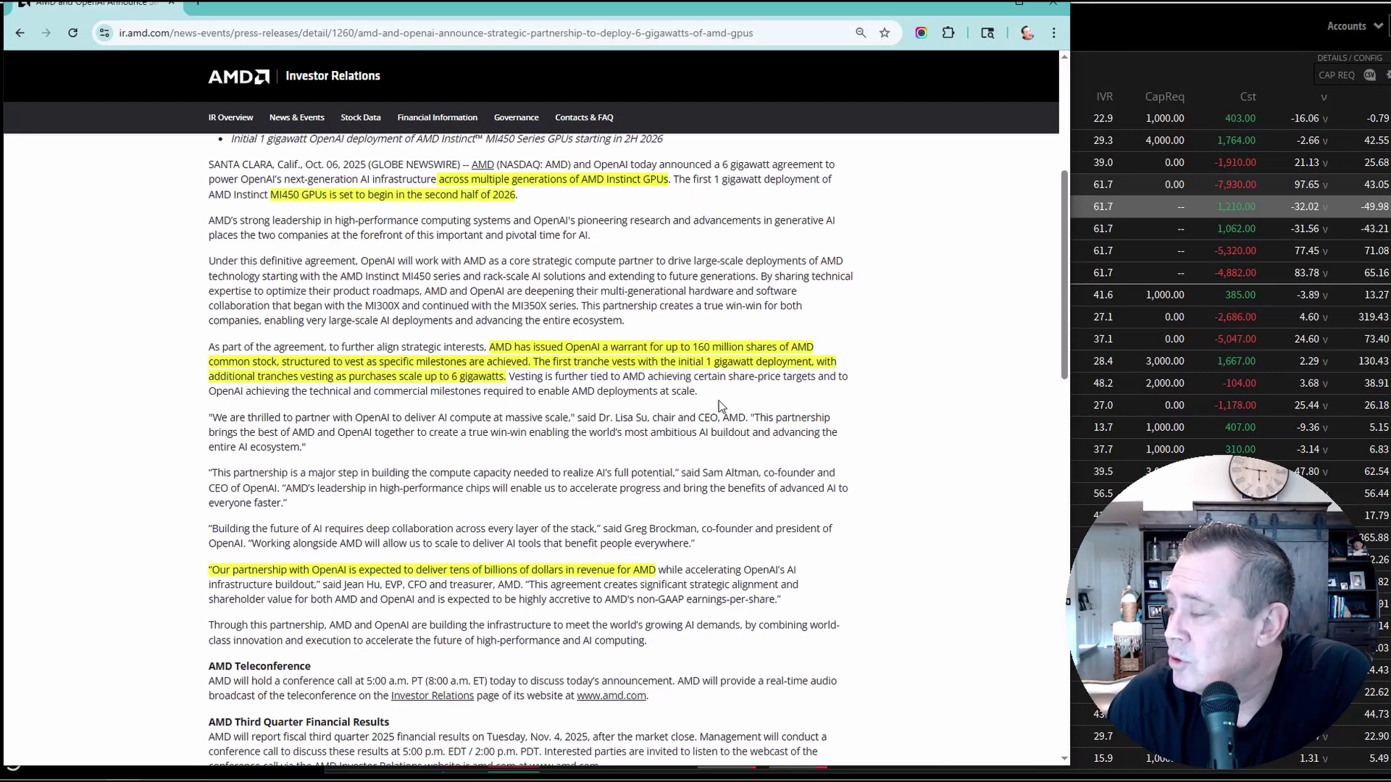
# Step: Scroll through the AMD press release on ir.amd.com
pyautogui.scroll(3, 483, 336)
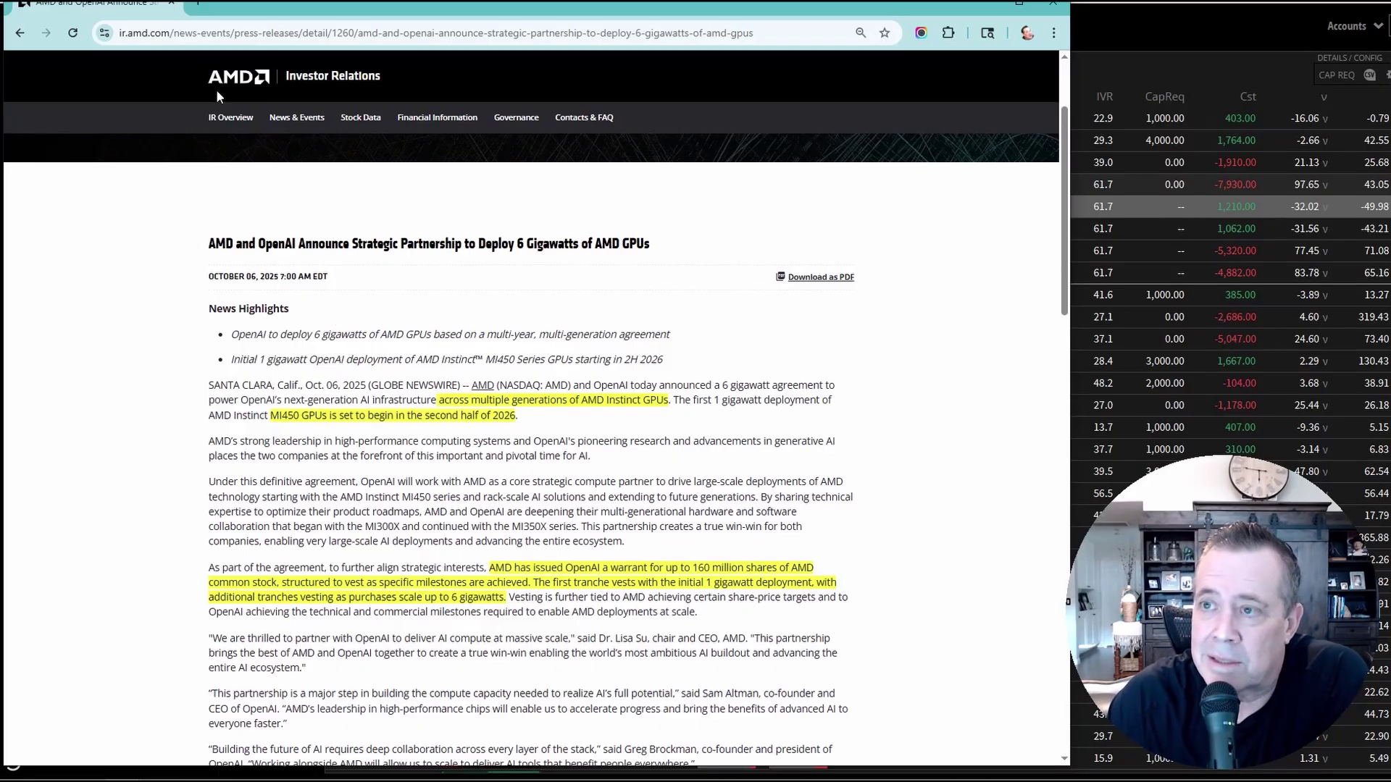
pyautogui.scroll(-1, 279, 290)
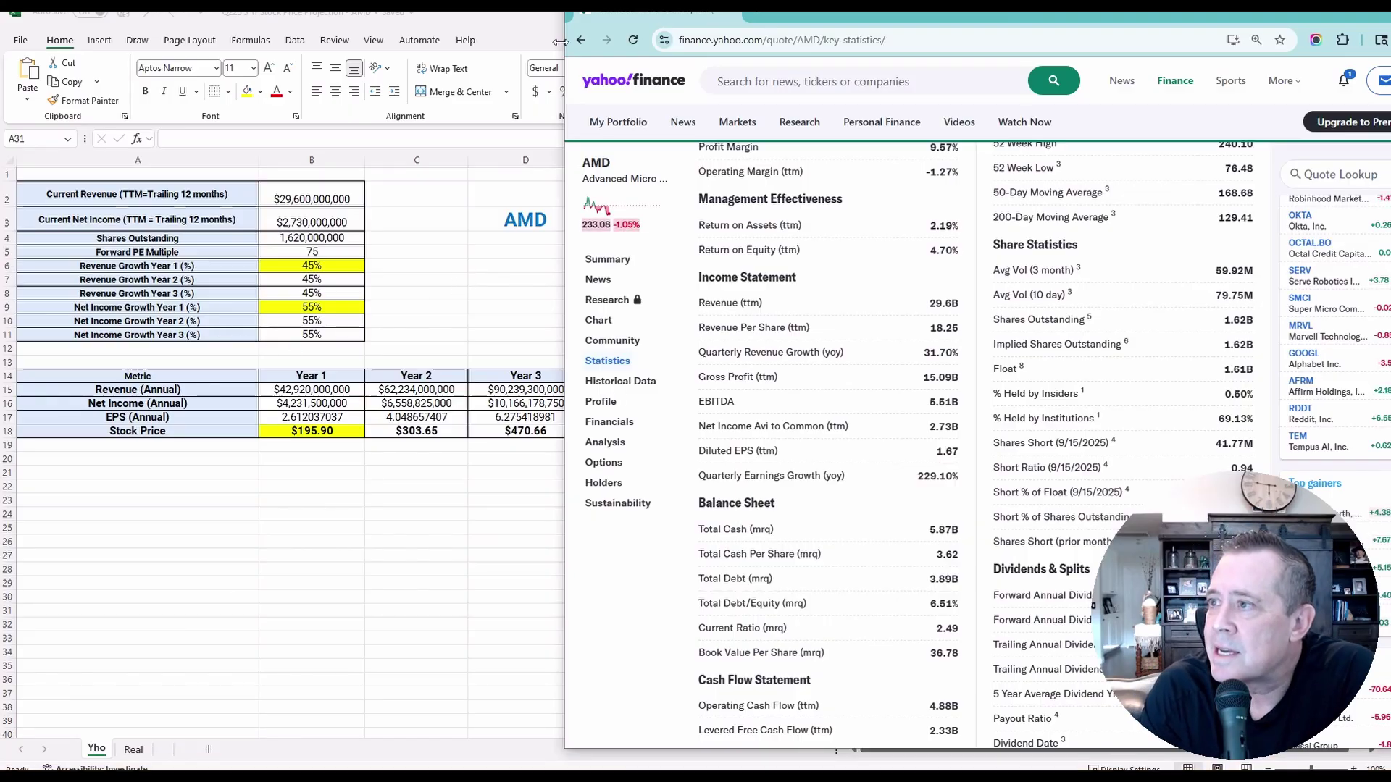
# Step: Narrow the browser beside the spreadsheet and review AMD's Valuation Measures, including Forward P/E 28.57
pyautogui.moveTo(561, 42); pyautogui.dragTo(597, 43)
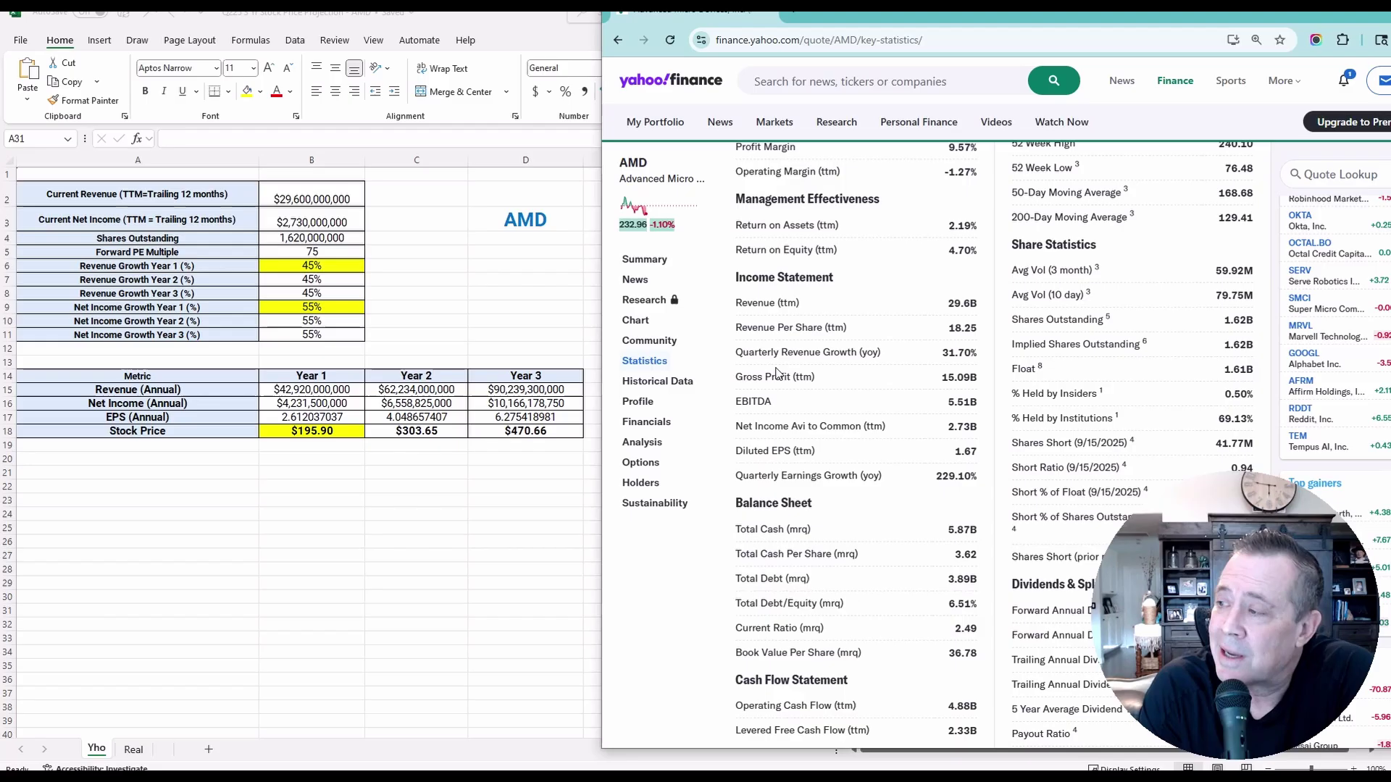
pyautogui.scroll(1, 777, 373)
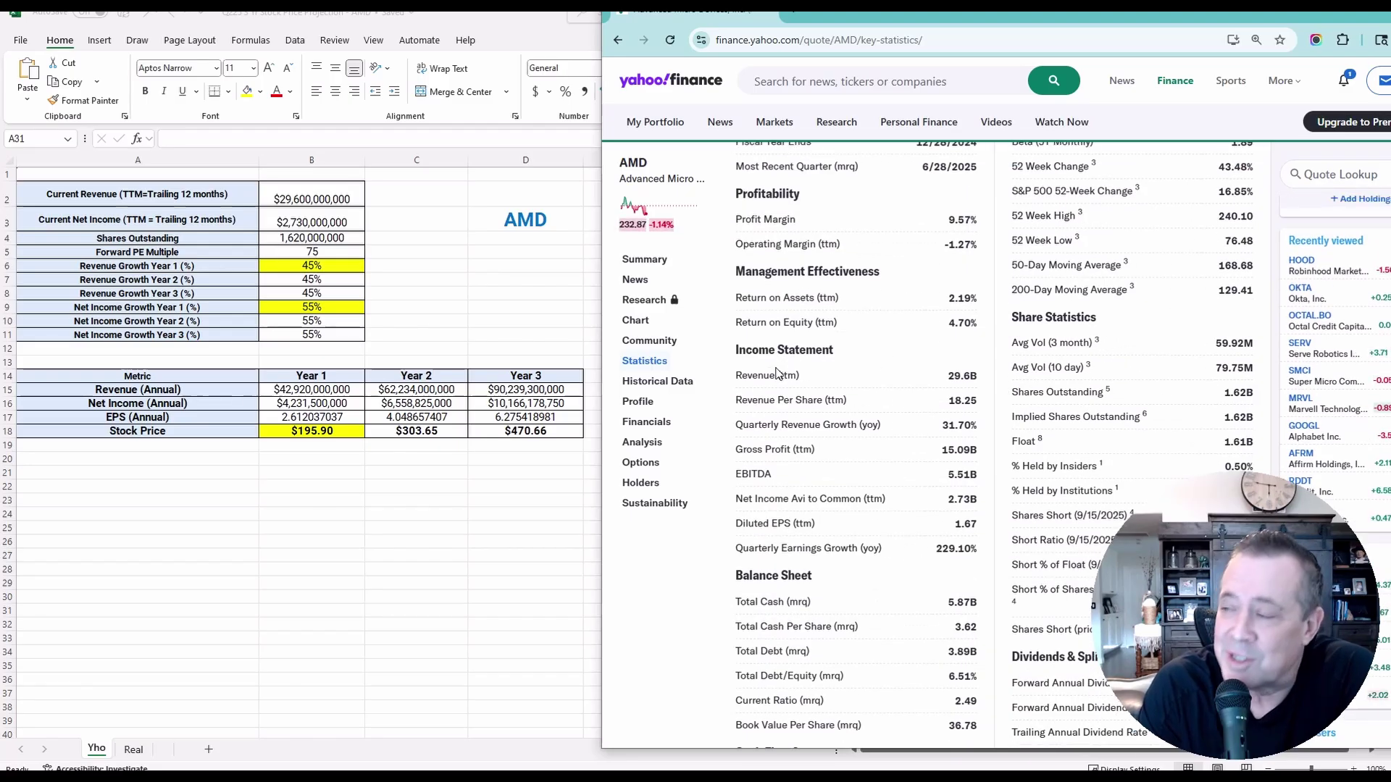
pyautogui.scroll(1, 777, 373)
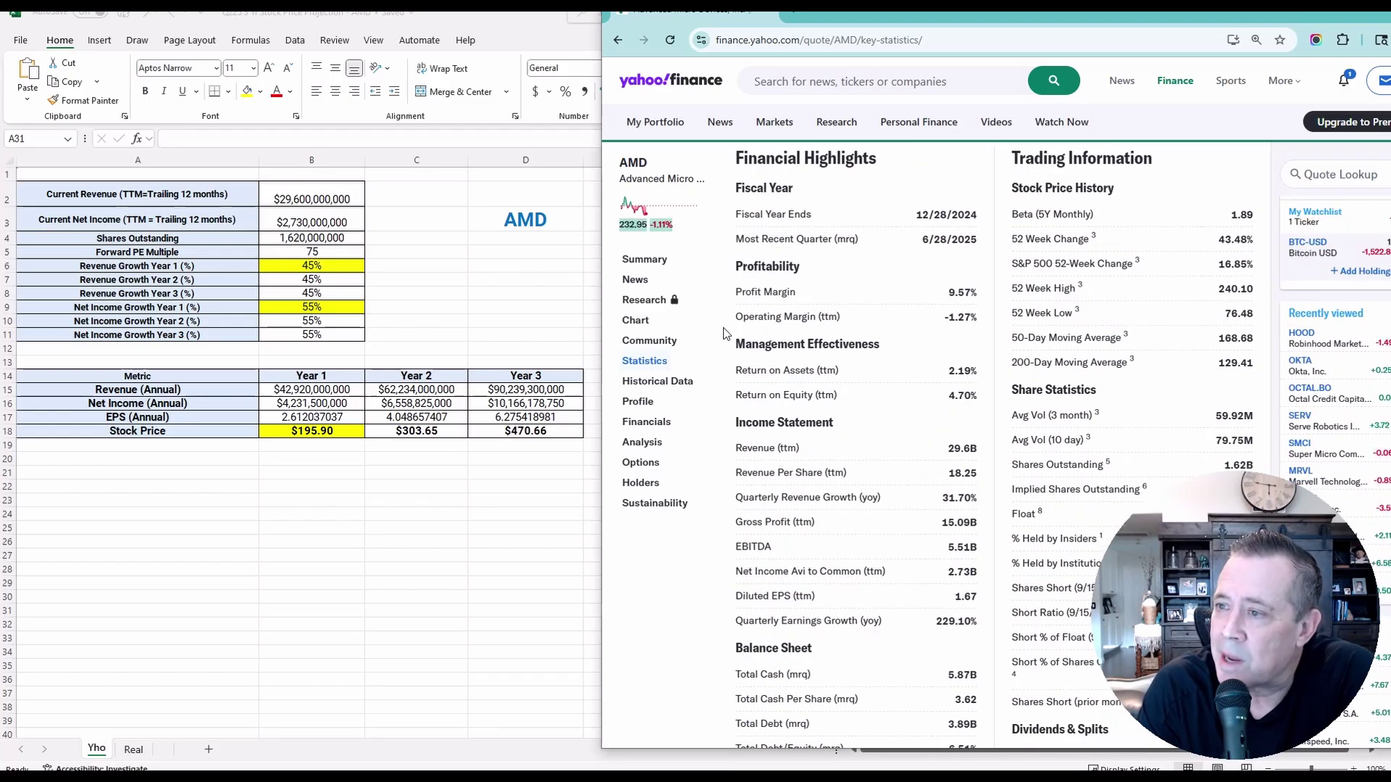
pyautogui.scroll(-1, 747, 336)
pyautogui.scroll(1, 708, 300)
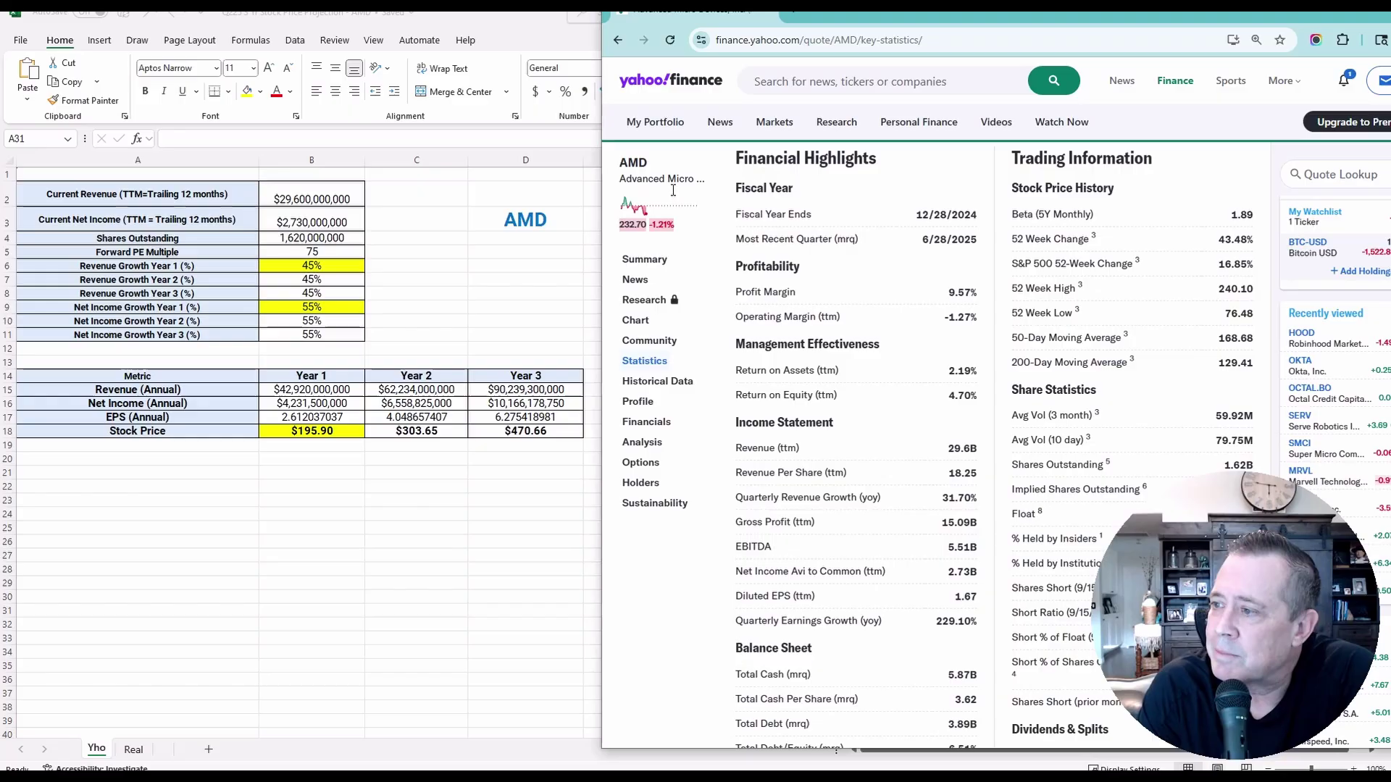
pyautogui.scroll(4, 698, 332)
pyautogui.scroll(3, 698, 332)
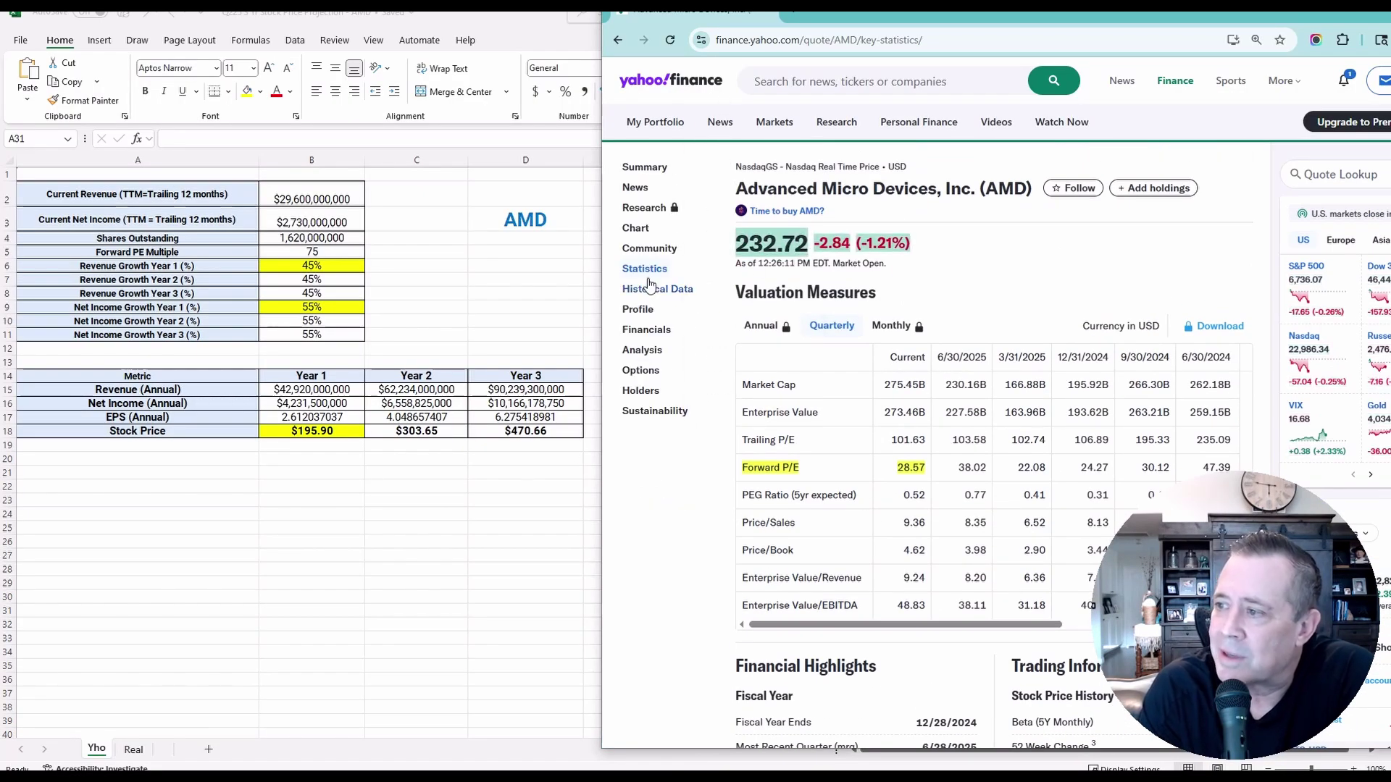
# Step: Scroll through AMD's Financial Highlights, then bring the Excel projection workbook forward
pyautogui.scroll(-6, 717, 450)
pyautogui.scroll(-1, 721, 469)
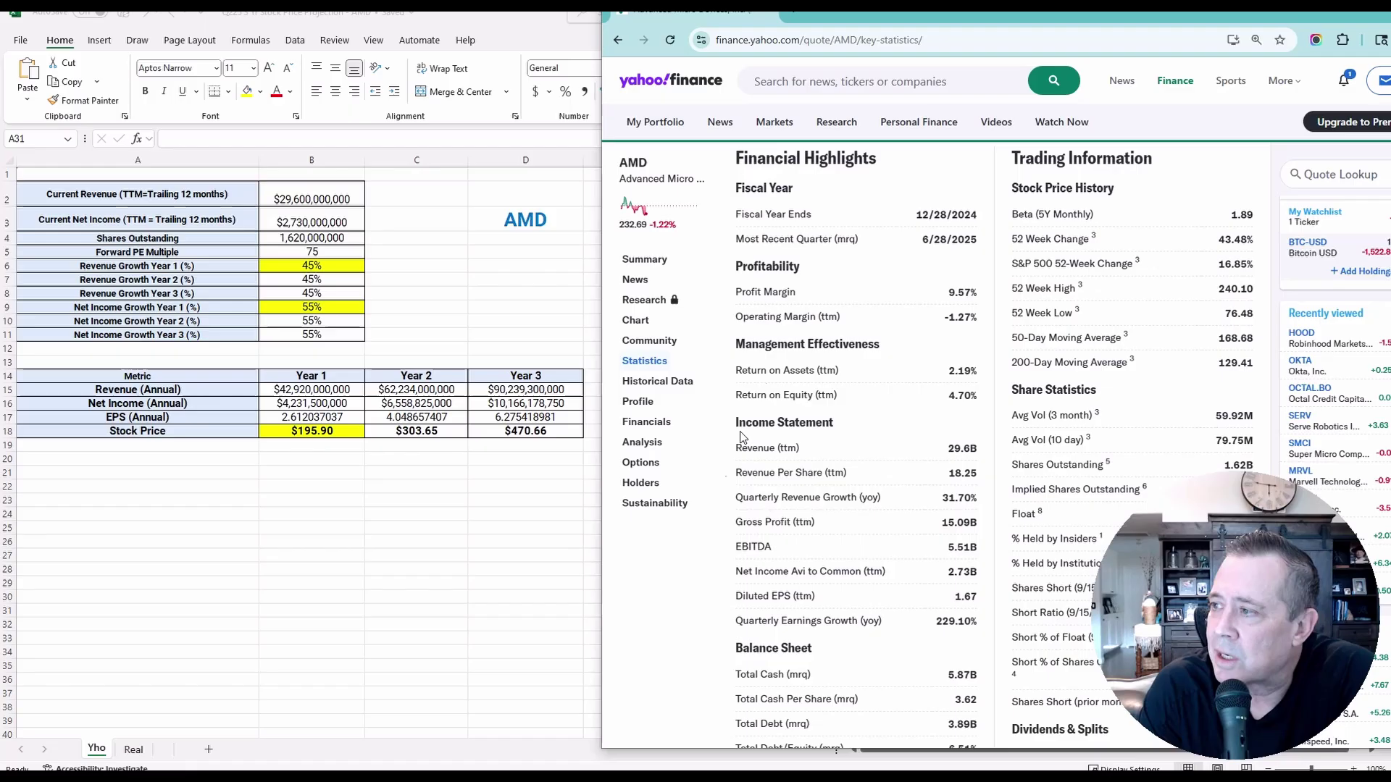
pyautogui.scroll(-1, 786, 454)
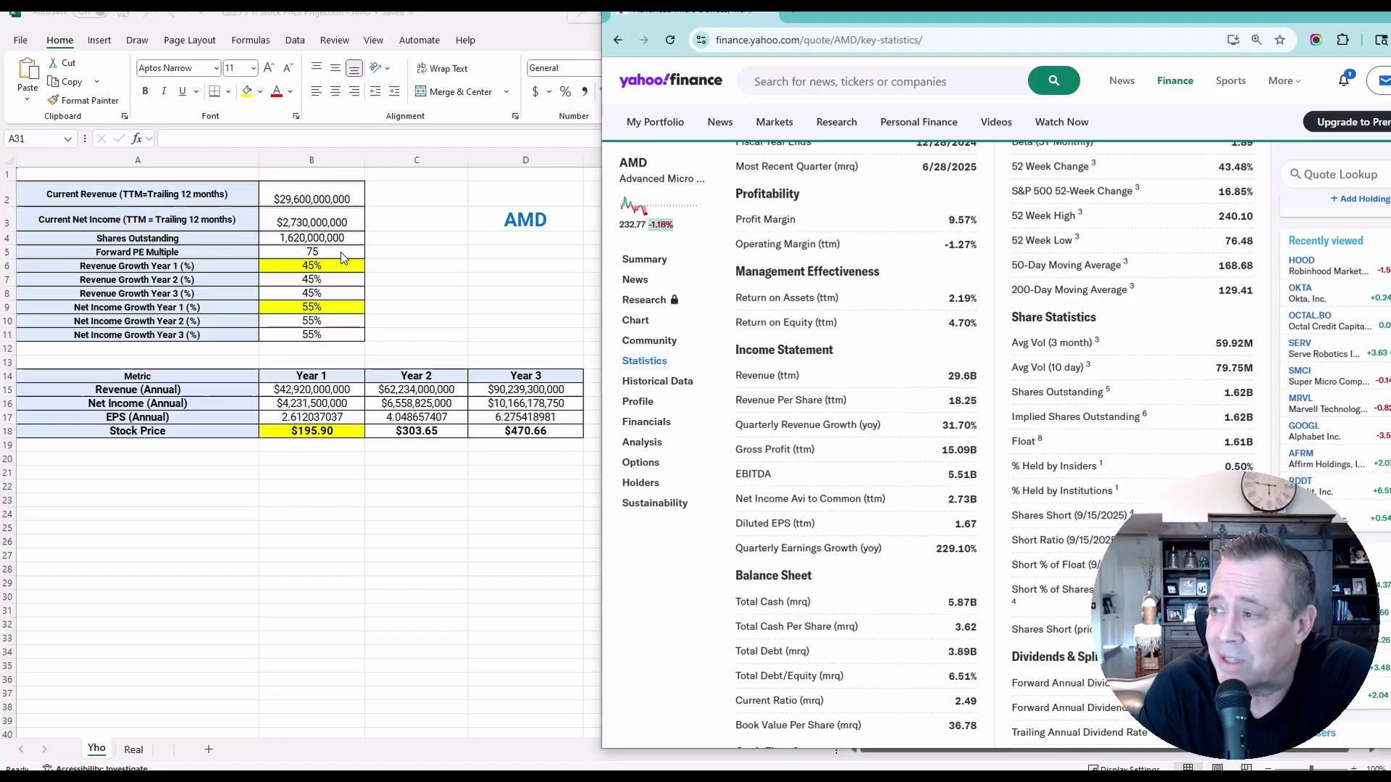
pyautogui.scroll(6, 803, 319)
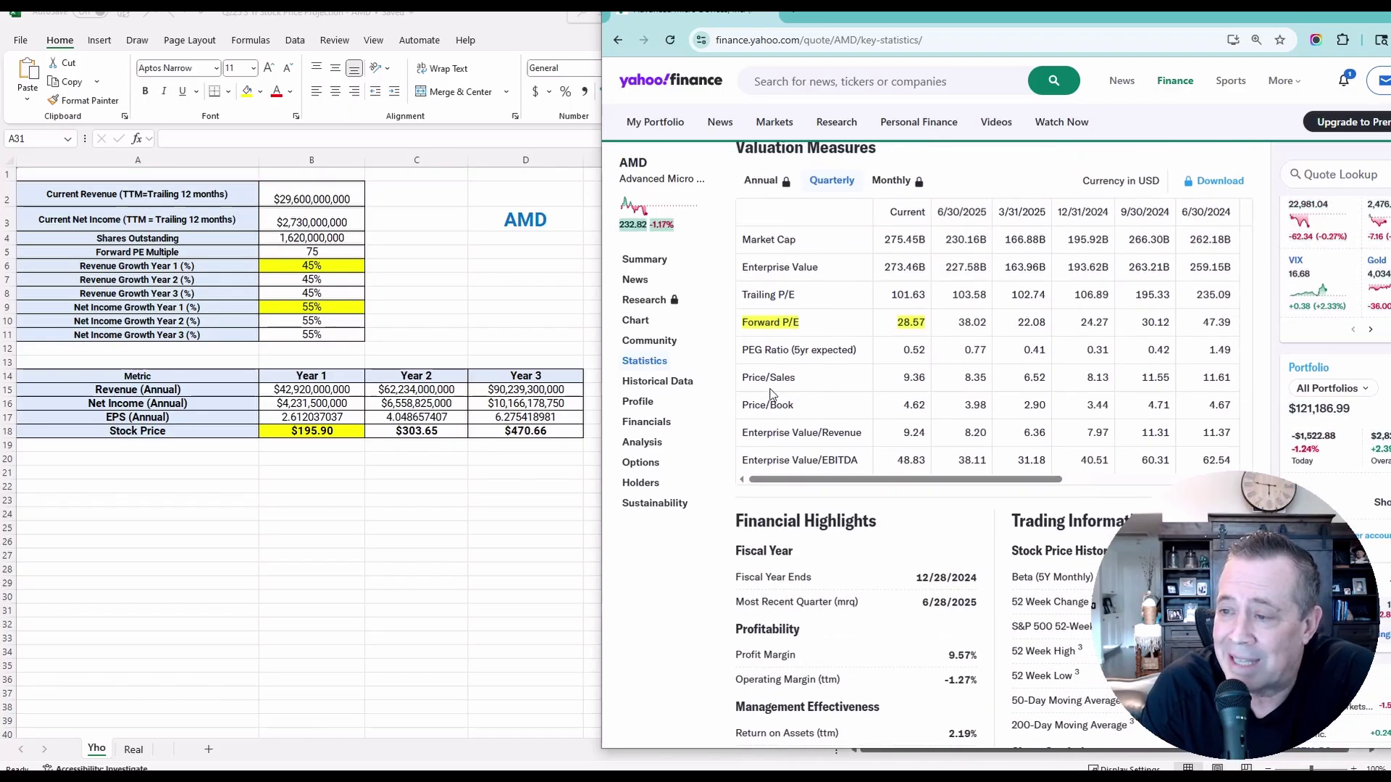
pyautogui.scroll(-3, 728, 425)
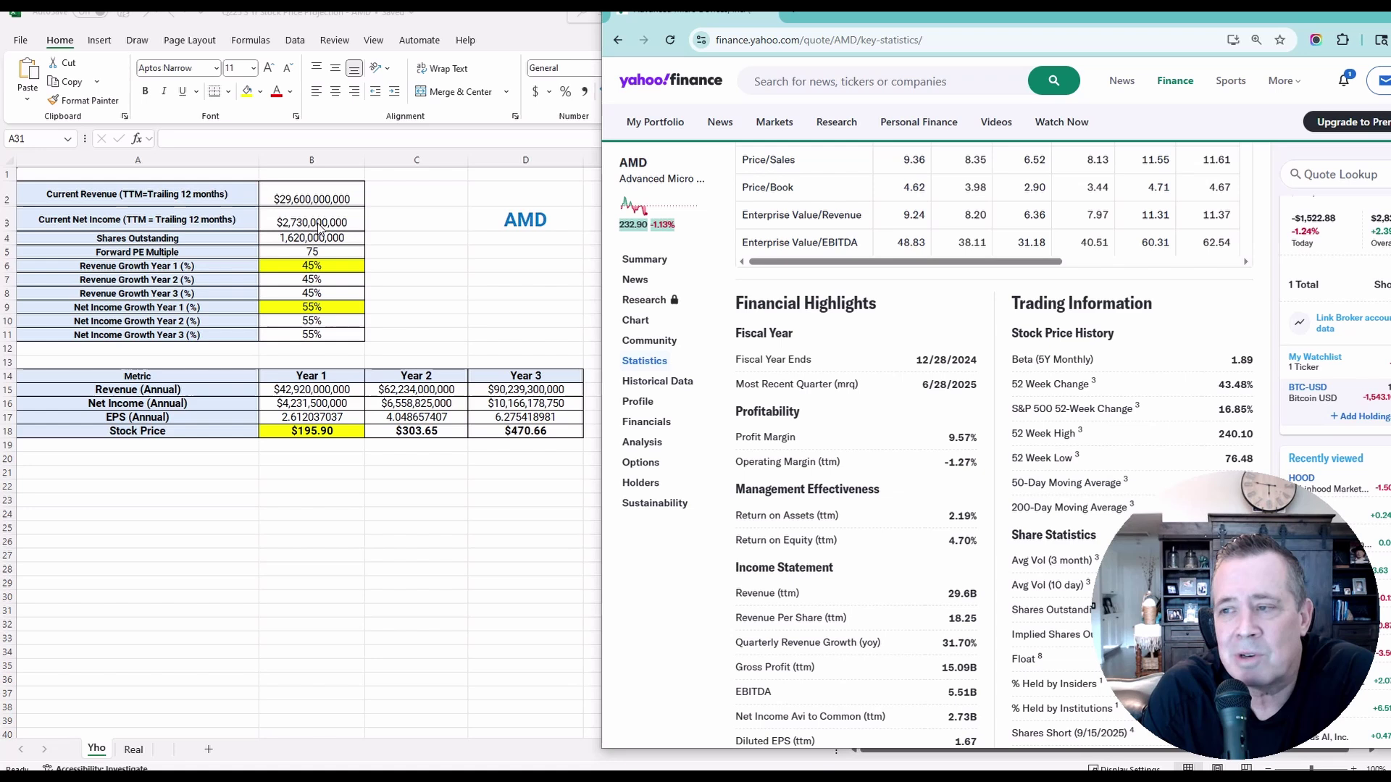
pyautogui.click(134, 753)
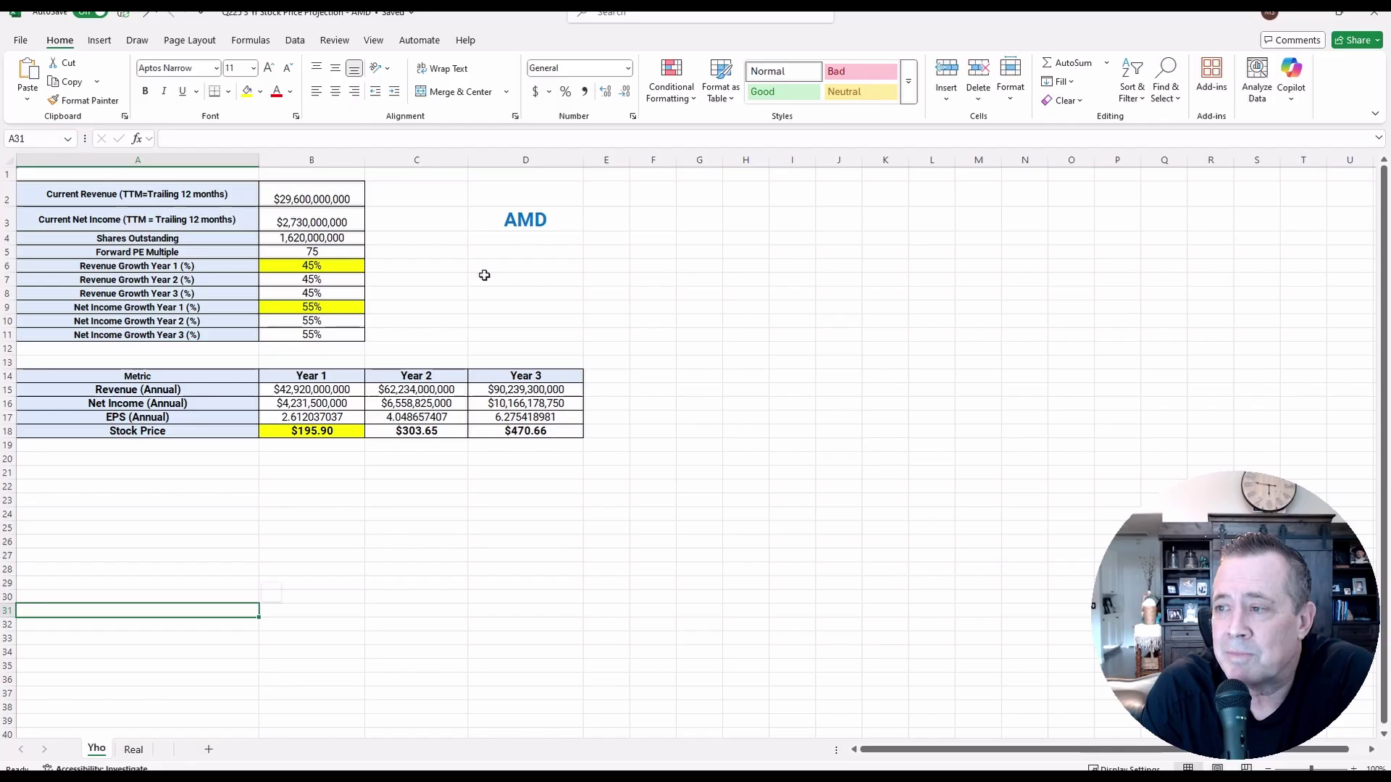
# Step: Show the Real sheet, projecting $358.80, $556.13 and $862.01 at a 75 forward PE
pyautogui.click(134, 750)
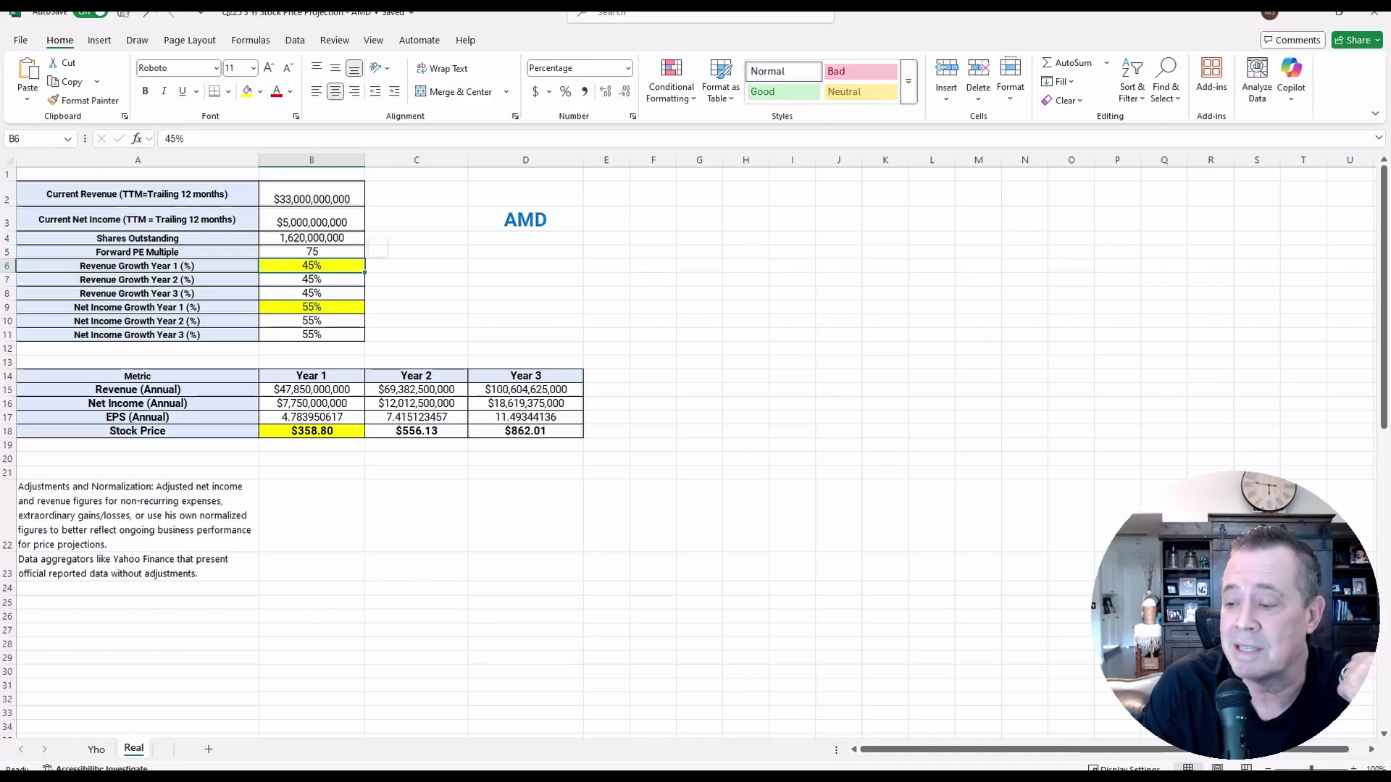
pyautogui.moveTo(297, 764)
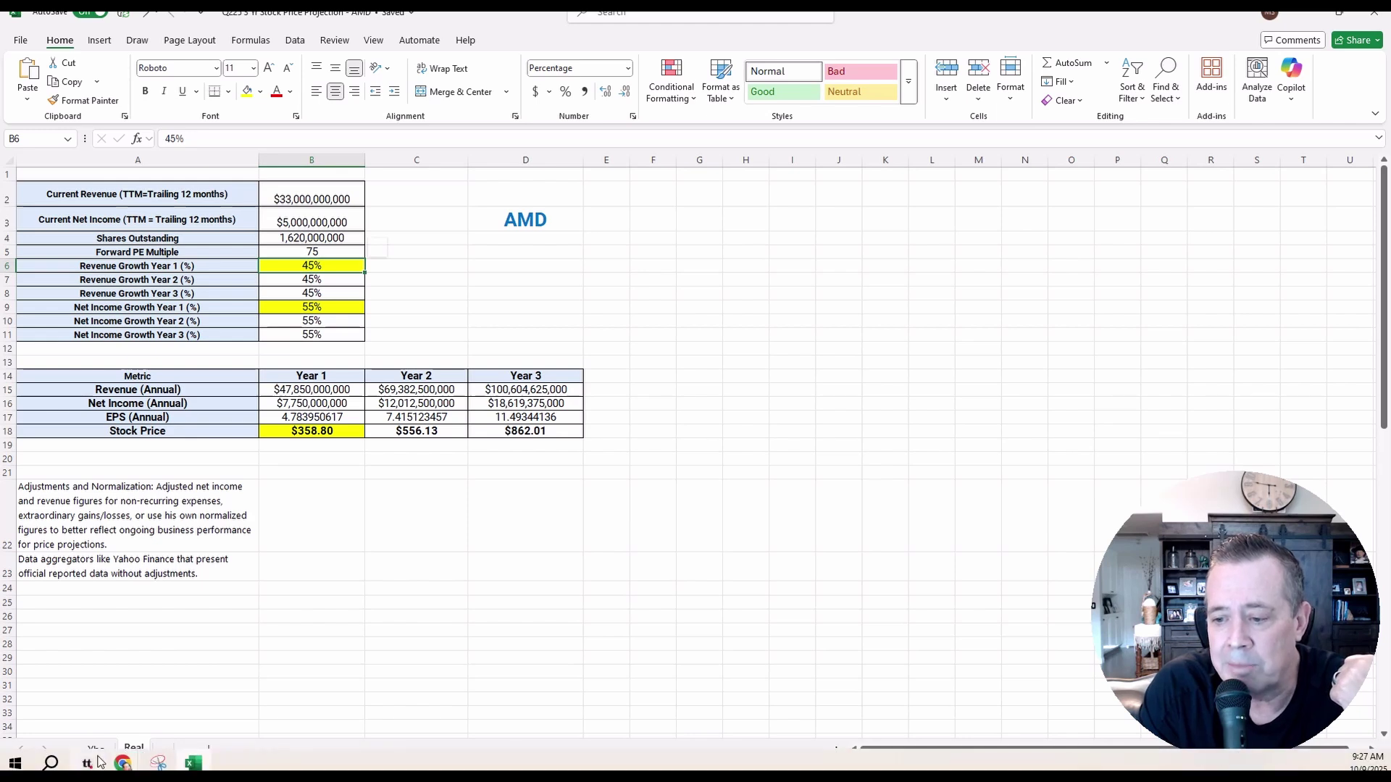
# Step: In tastytrade, close the Order Chains panel to widen positions and collapse AMD's option legs
pyautogui.click(93, 764)
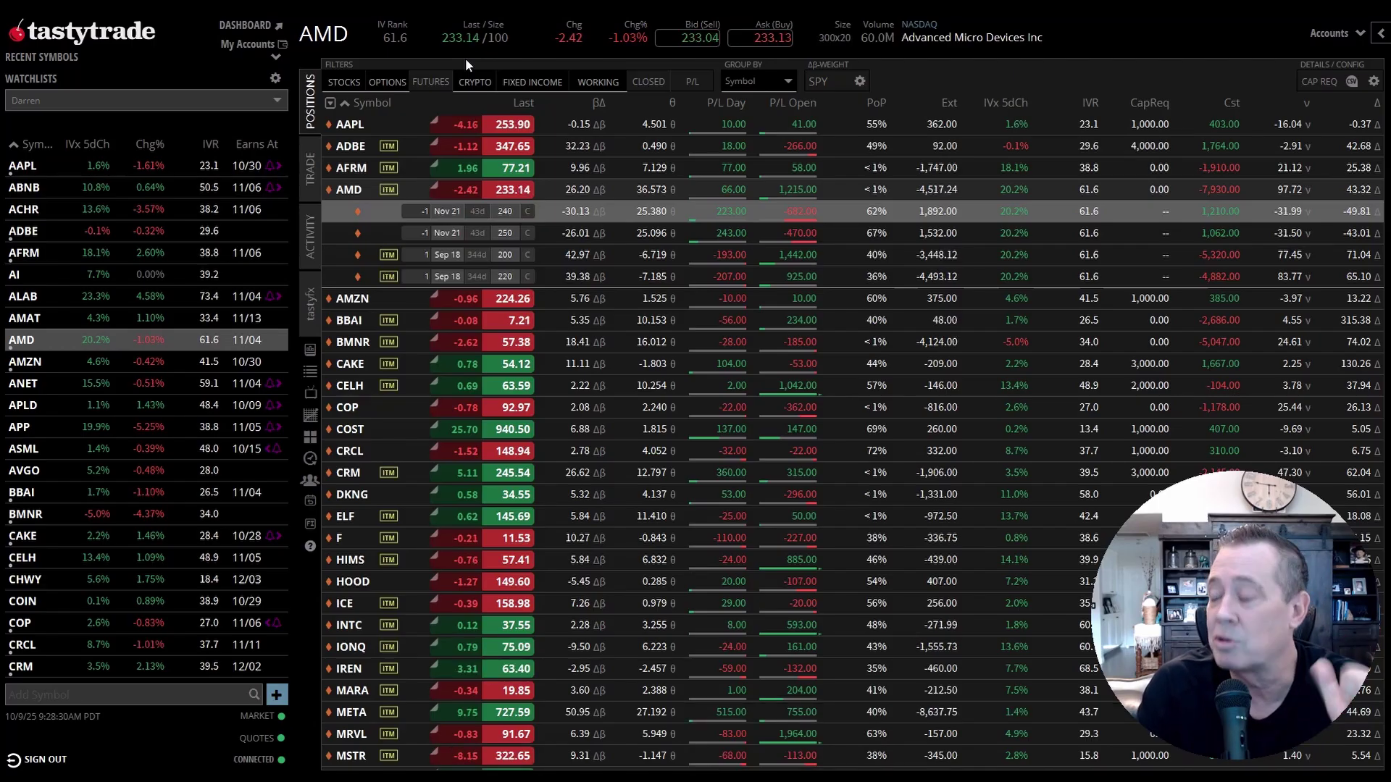
pyautogui.click(1380, 33)
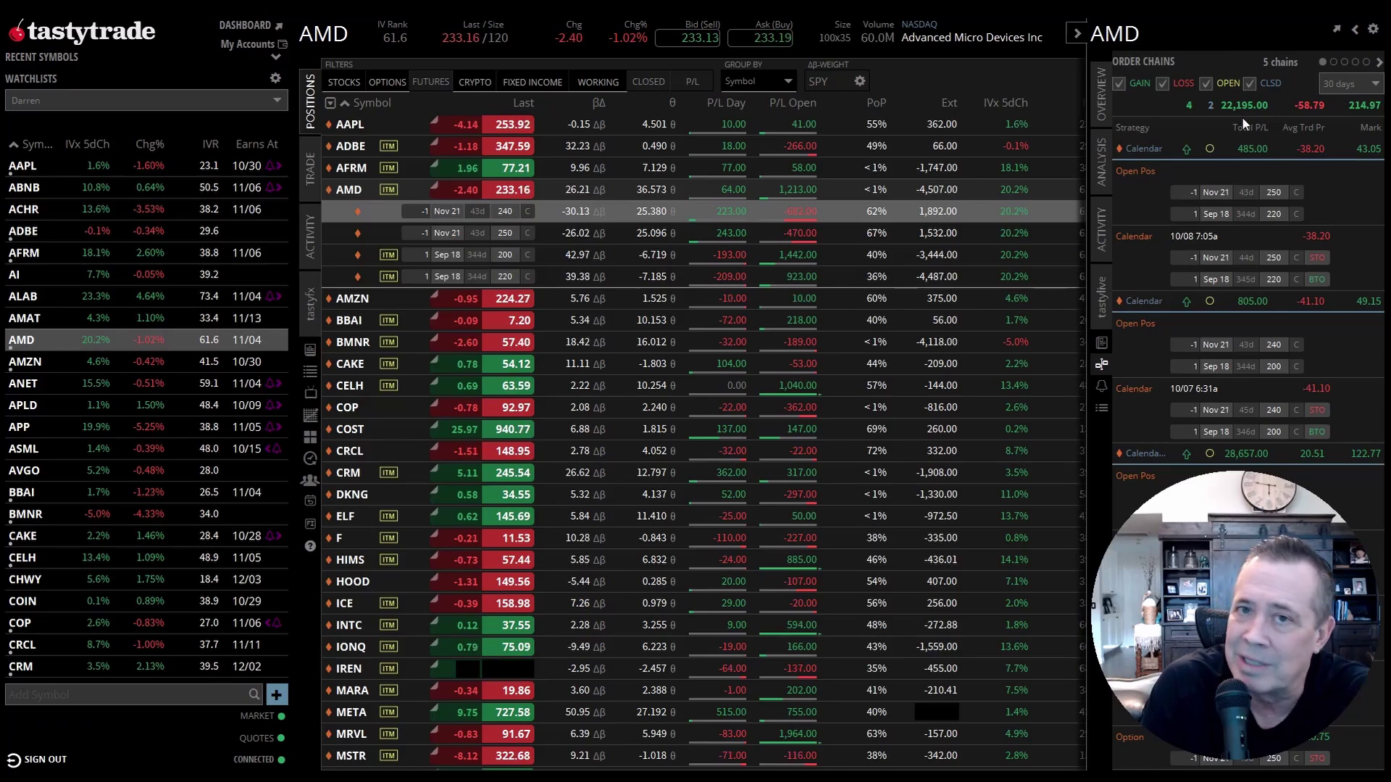
pyautogui.click(1078, 34)
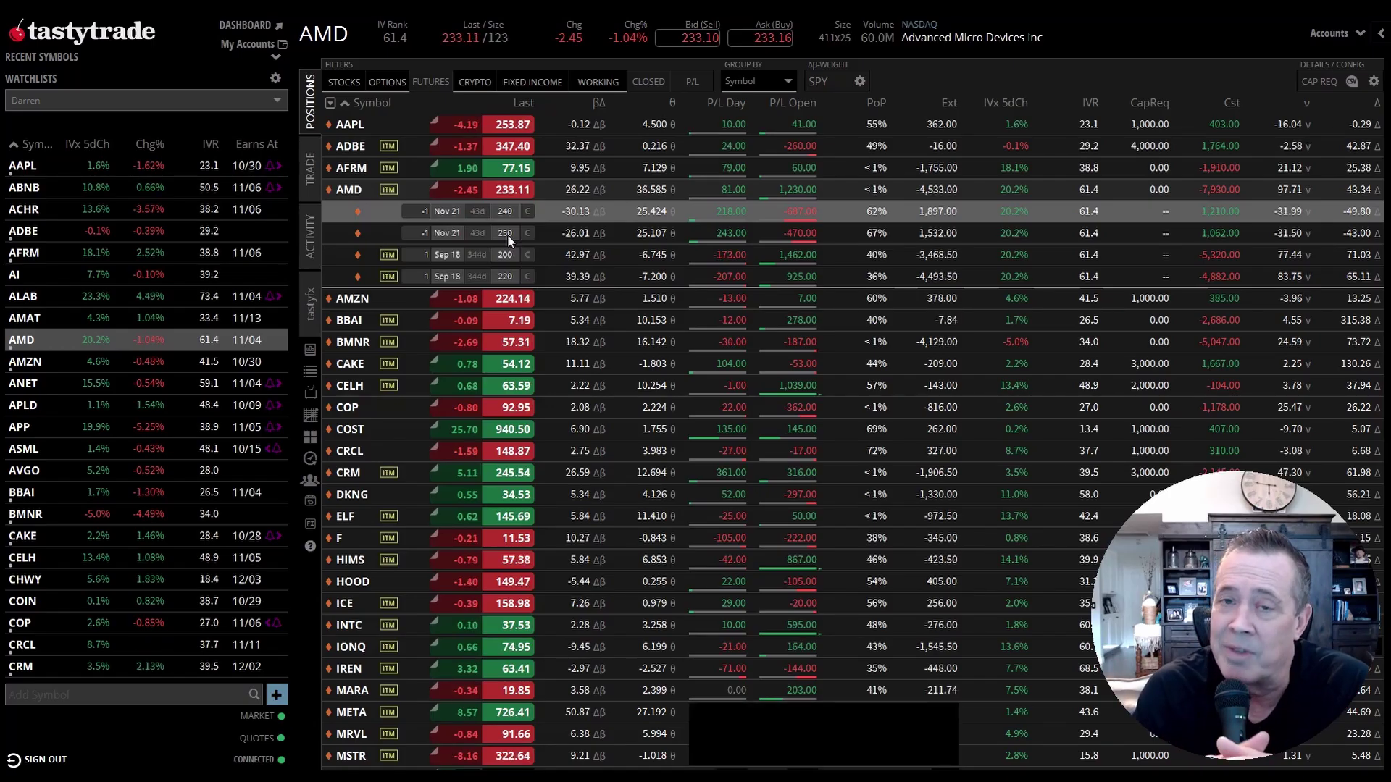
pyautogui.click(359, 194)
# Step: Open the AMD trade chain and expand the Sep 18, 2026 expiration's strikes
pyautogui.click(310, 179)
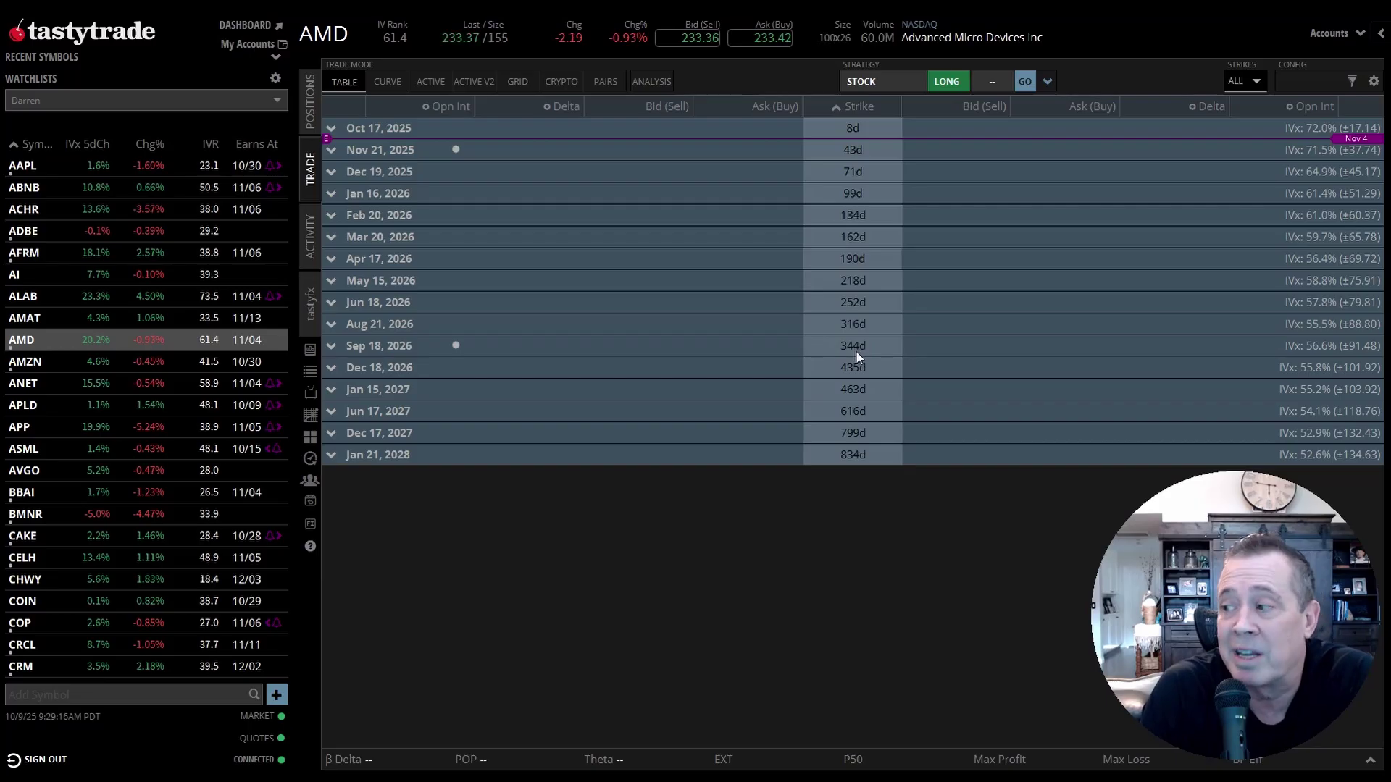
pyautogui.click(403, 349)
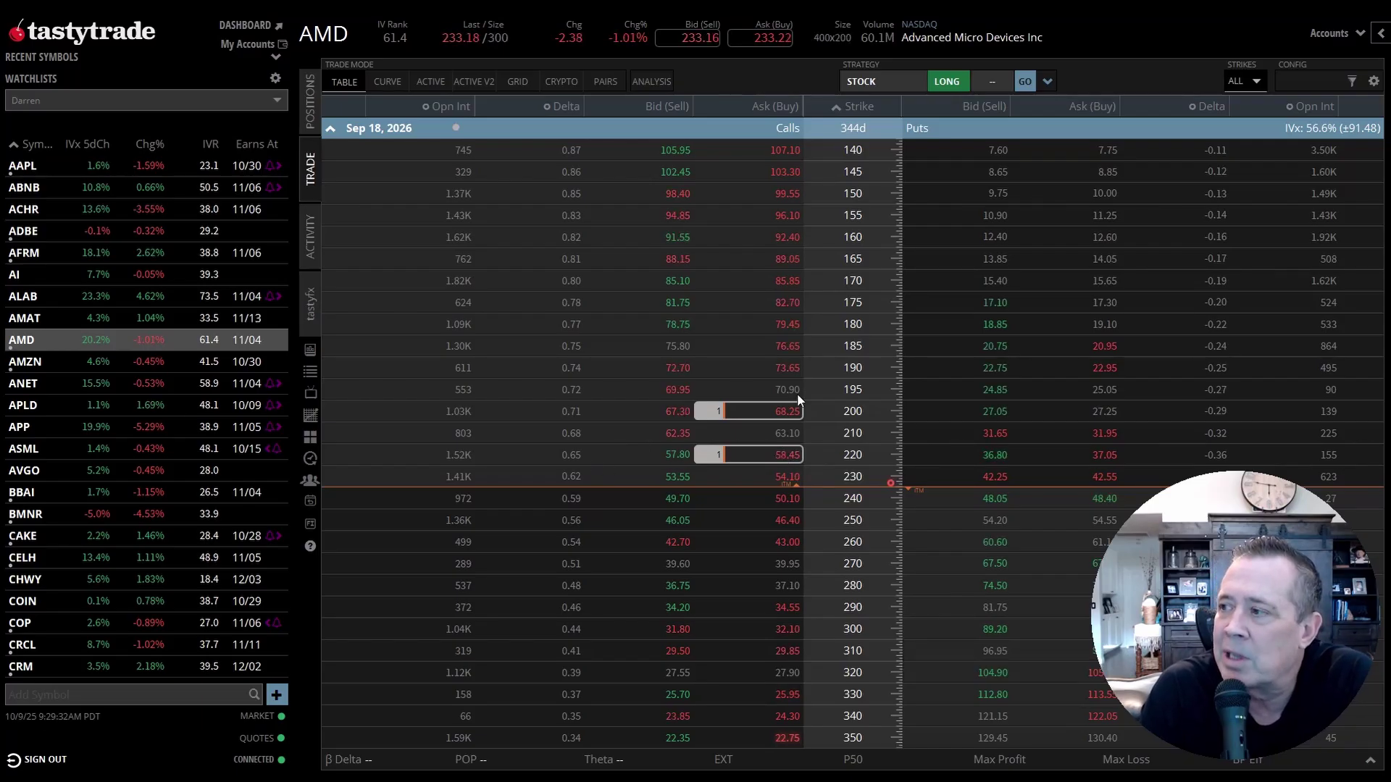
# Step: Buy one AMD Sep 18, 2026 220 call at the 58.25 ask
pyautogui.click(780, 458)
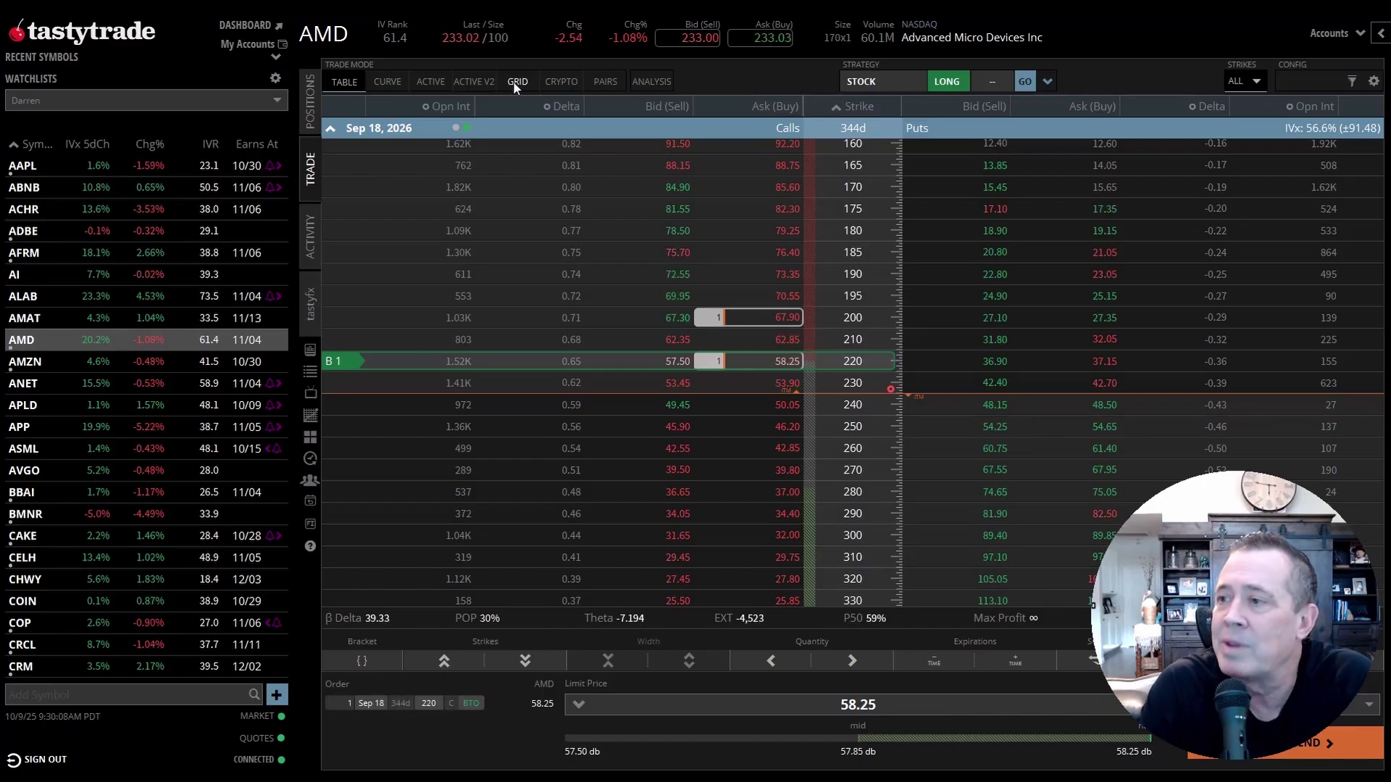
# Step: Review the 220 call order's P/L curve analysis, then return to the chain table
pyautogui.click(390, 83)
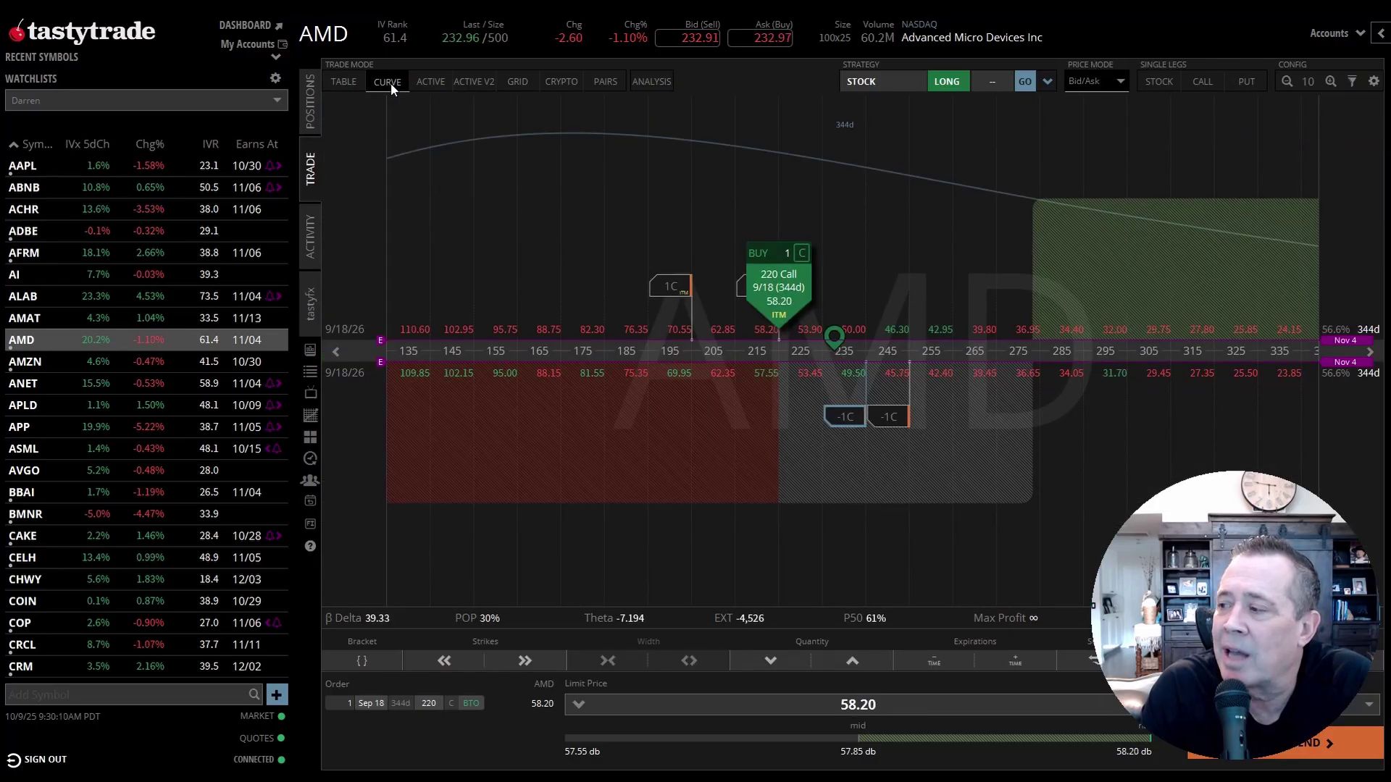
pyautogui.click(649, 81)
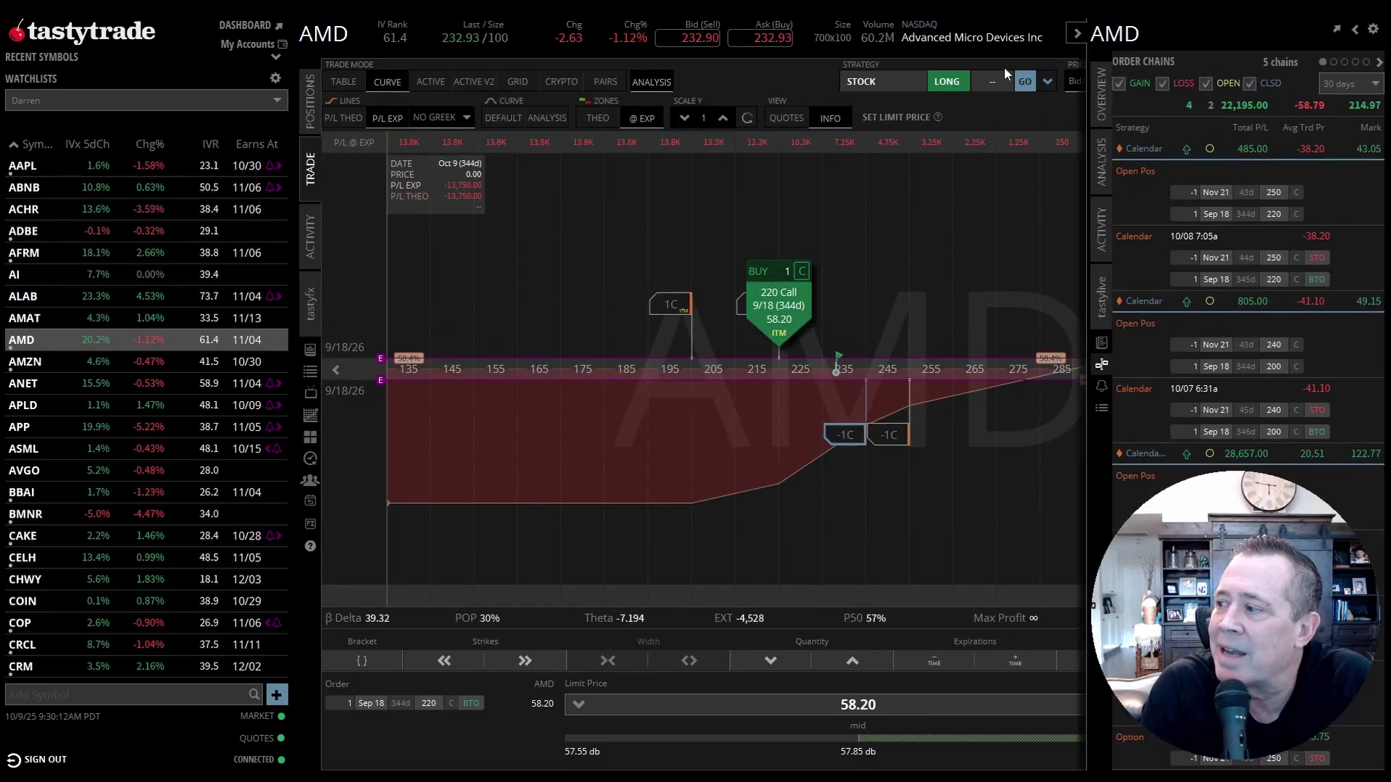
pyautogui.click(1077, 35)
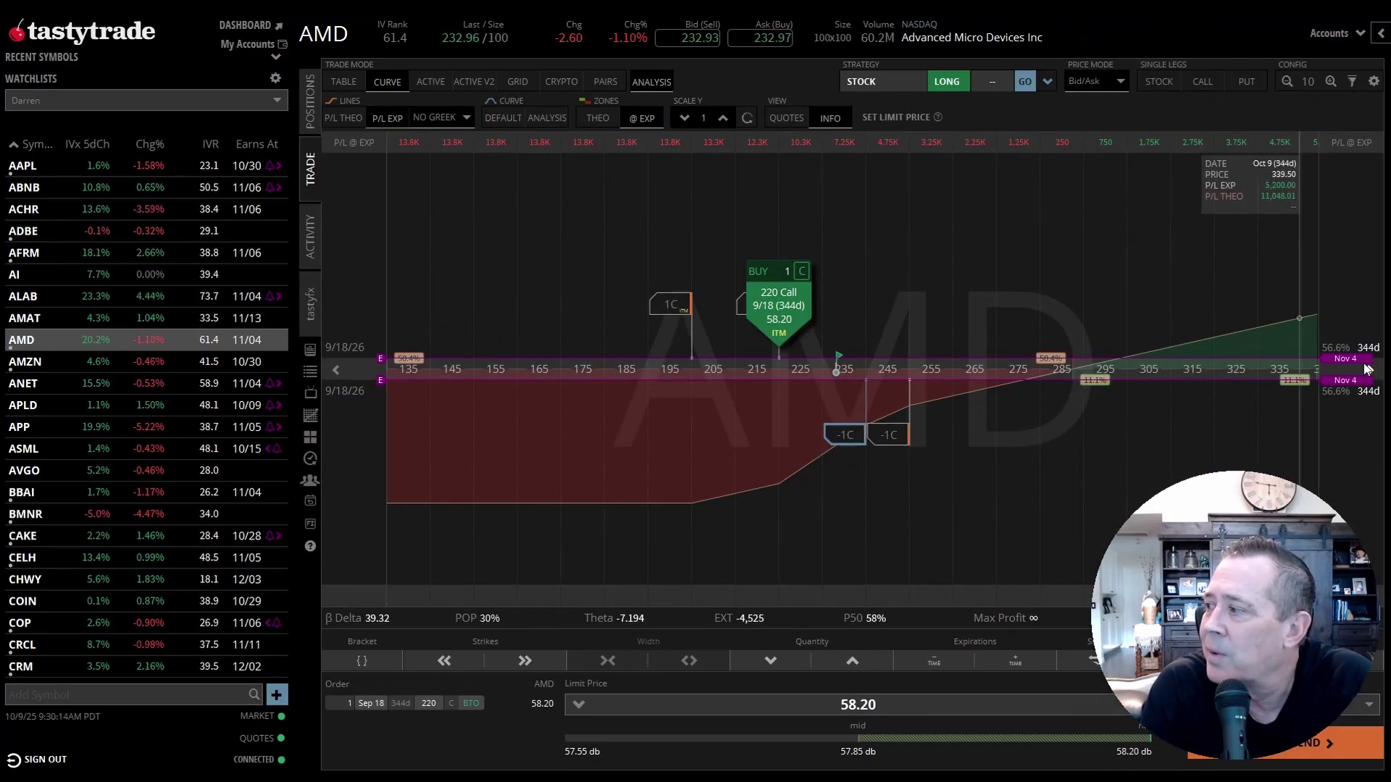
pyautogui.click(1367, 370)
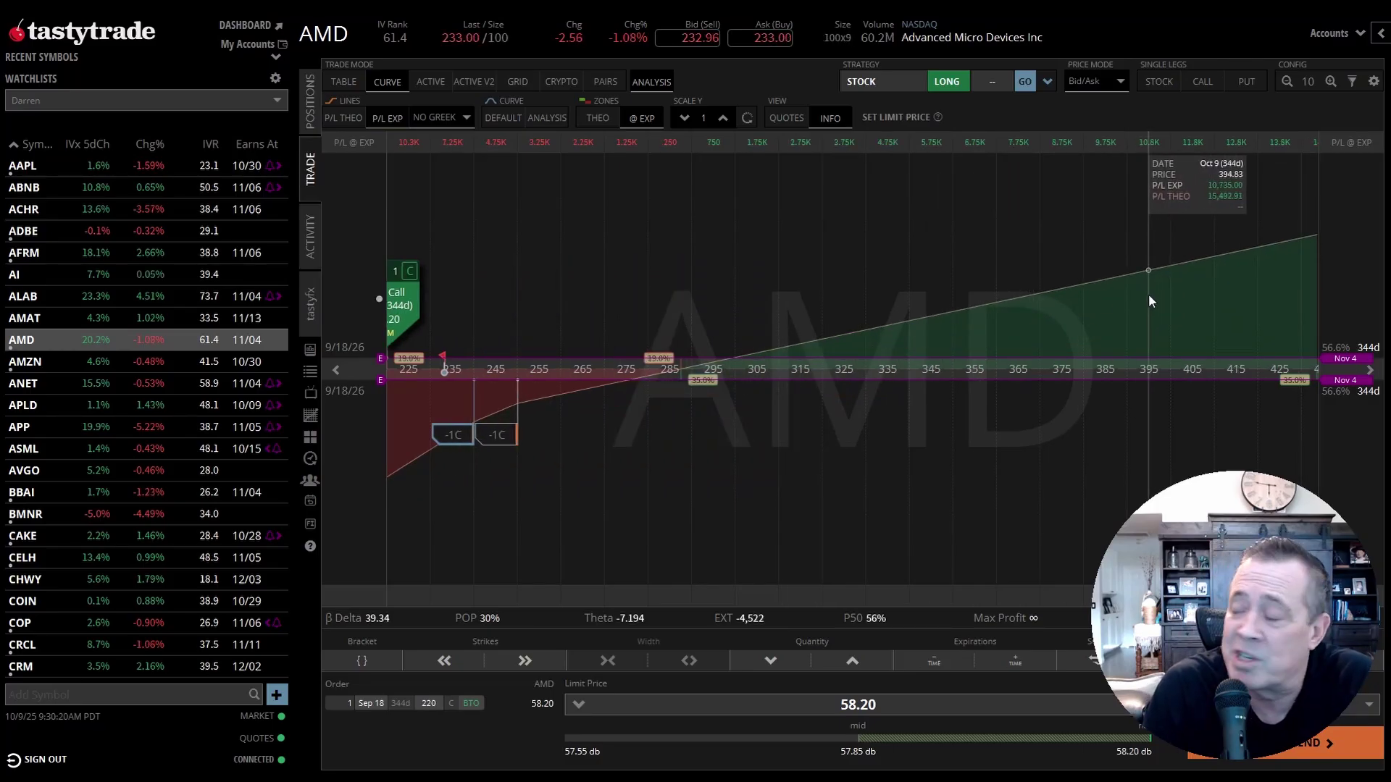
pyautogui.click(352, 84)
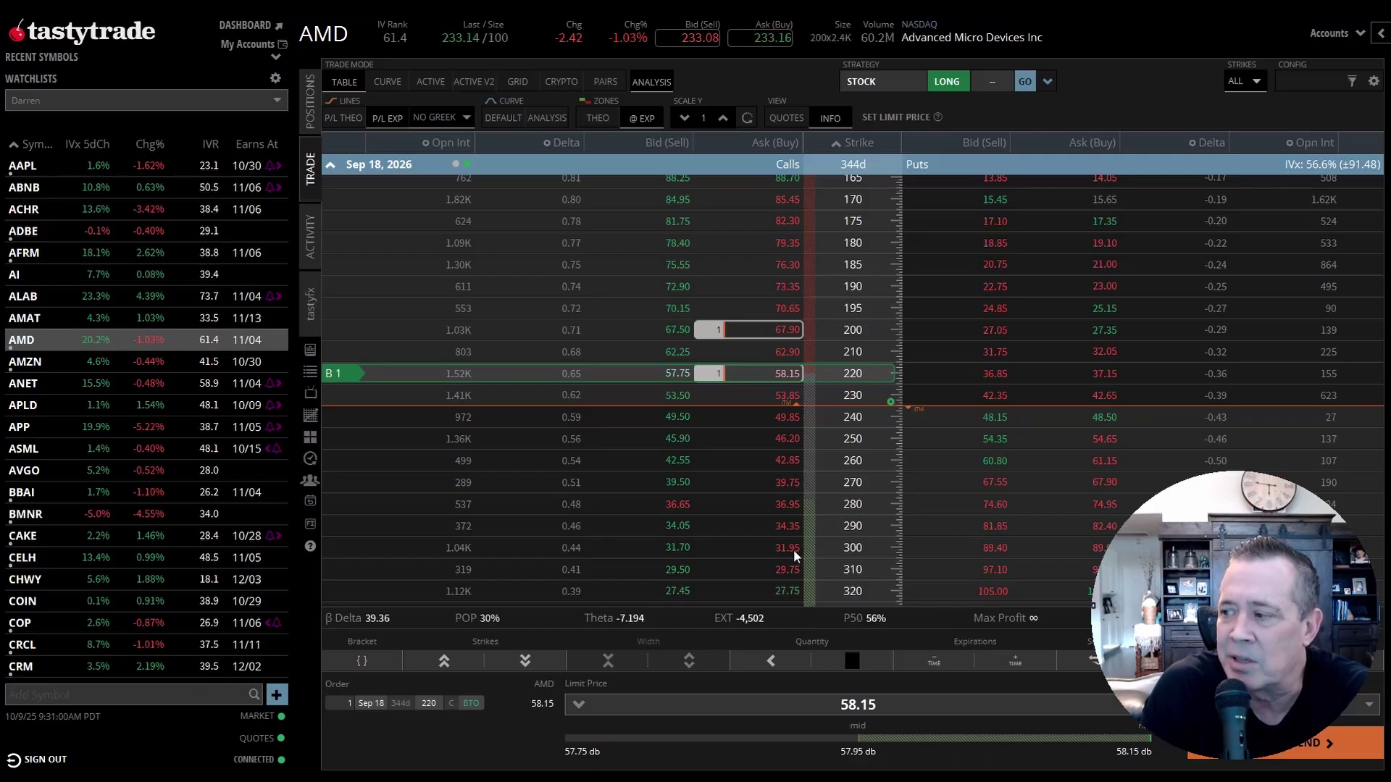
# Step: Collapse the Sep 18, 2026 expiration and expand the Nov 21, 2025 strikes
pyautogui.click(329, 166)
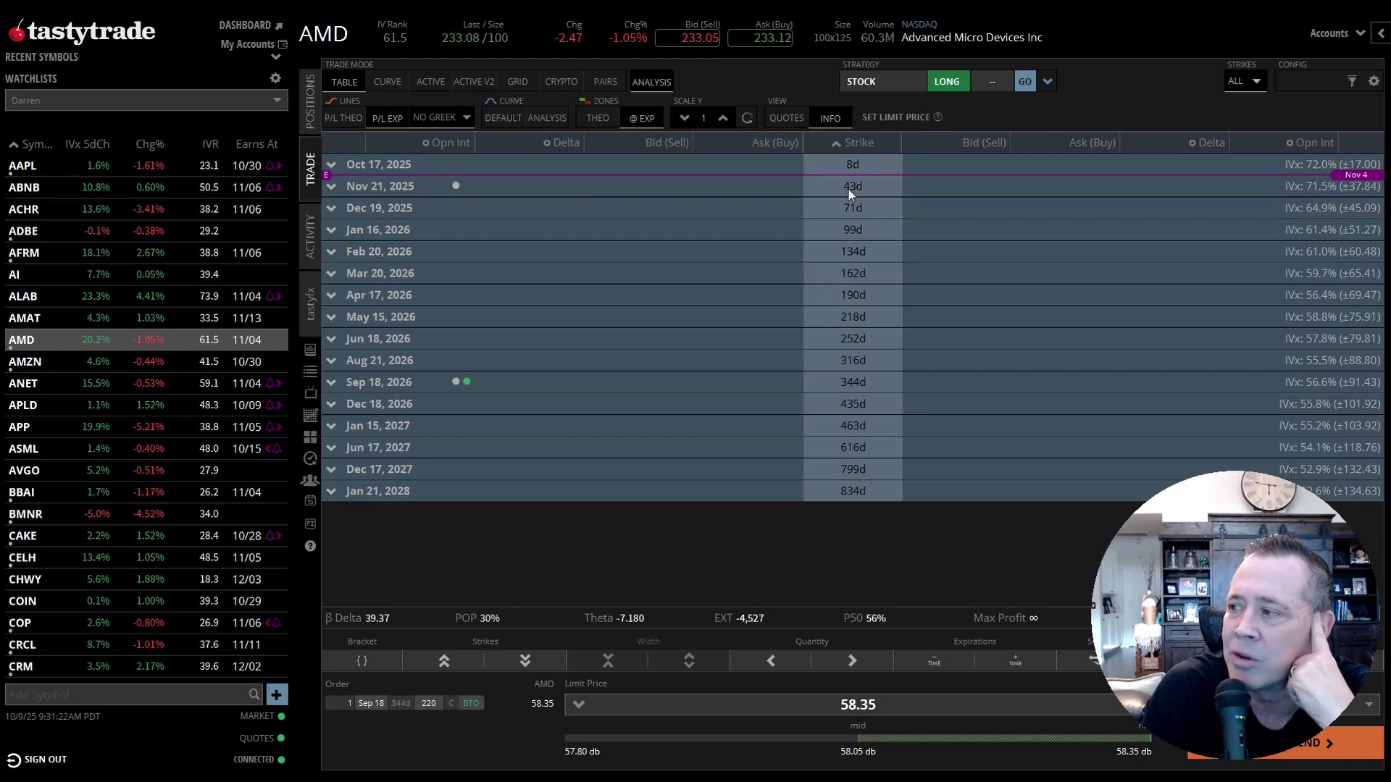
pyautogui.click(417, 189)
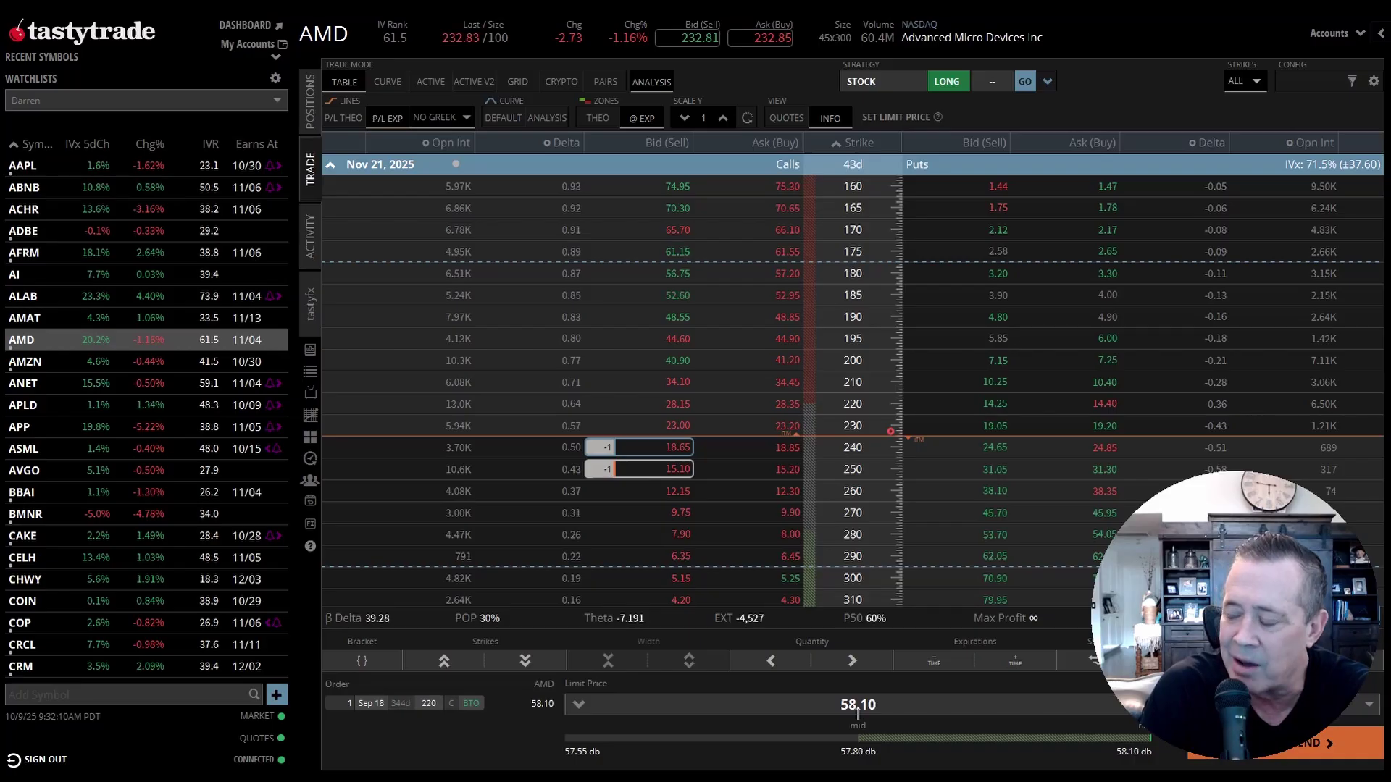
# Step: Sell one Nov 21, 2025 270 call, making a diagonal at 48.15 net debit
pyautogui.click(682, 512)
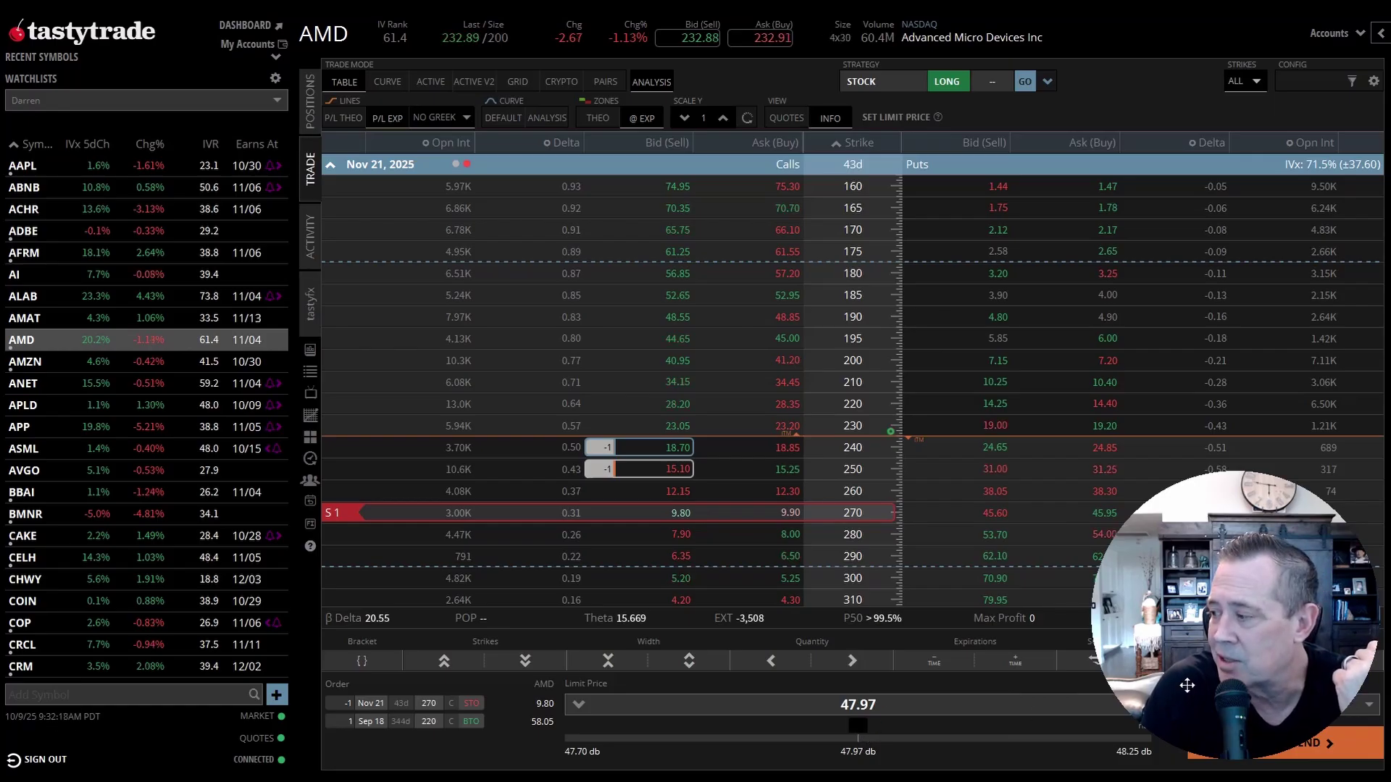
pyautogui.moveTo(1254, 600); pyautogui.dragTo(175, 599)
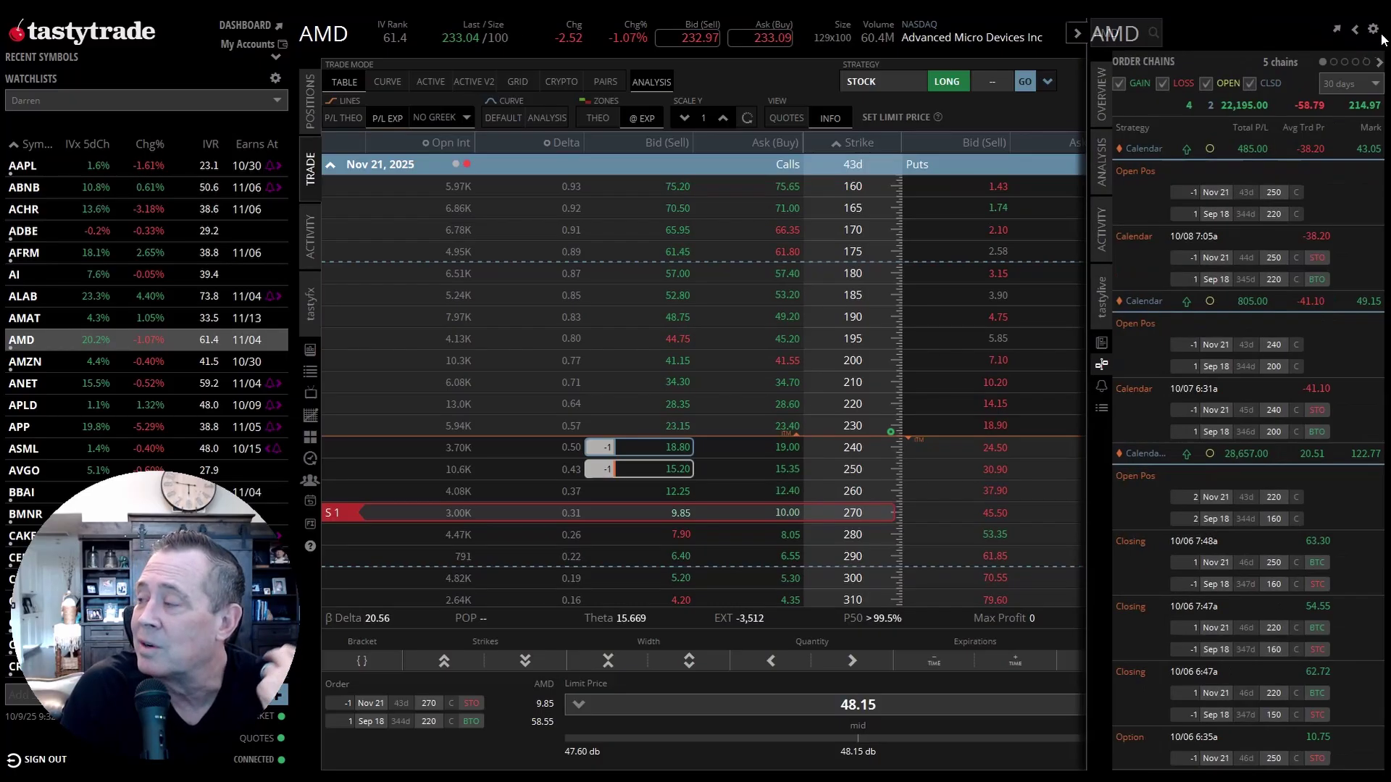
# Step: Reopen the Order Chains panel of existing AMD positions beside the diagonal order
pyautogui.click(1380, 34)
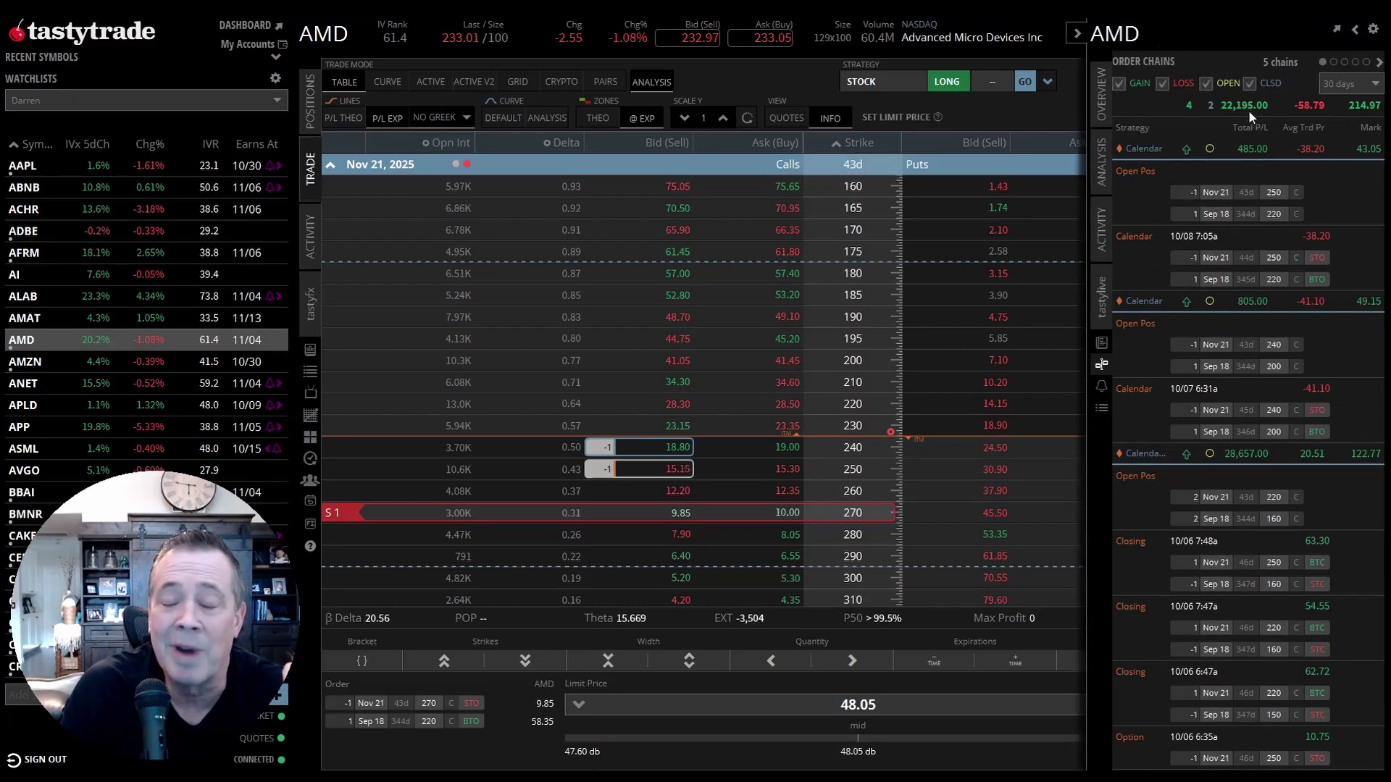